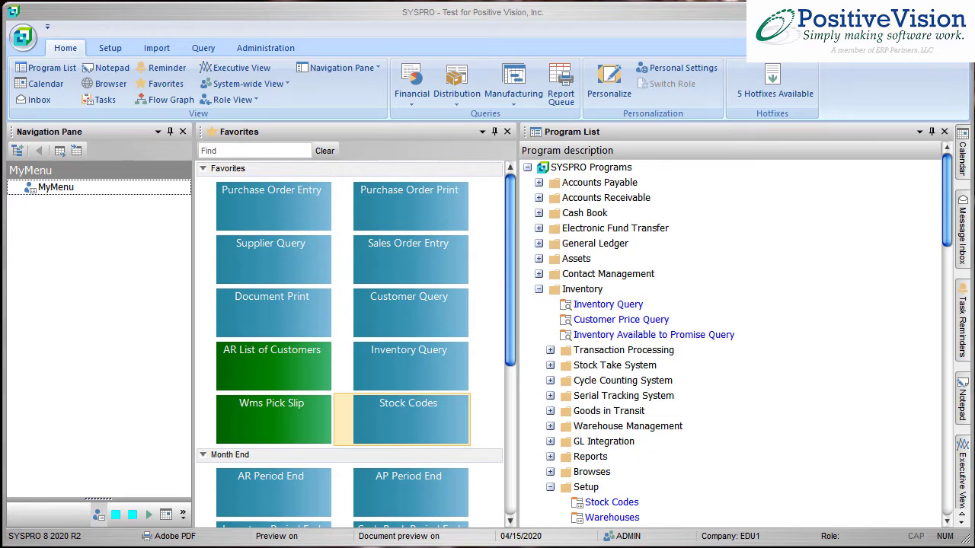
- Launch Stock Code Maintenance and bring up the customisation menu for the Supplier name field
left_click(421, 419)
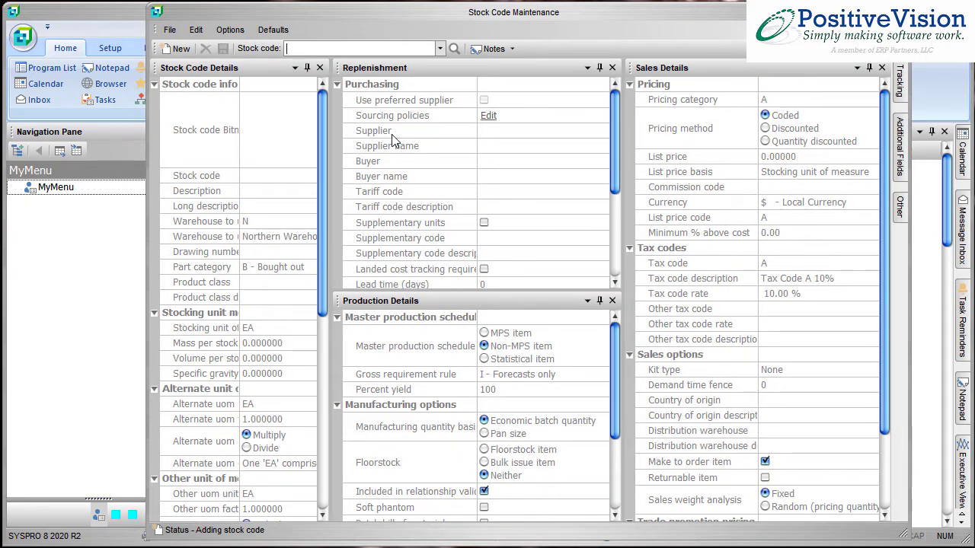
left_click(410, 152)
right_click(410, 153)
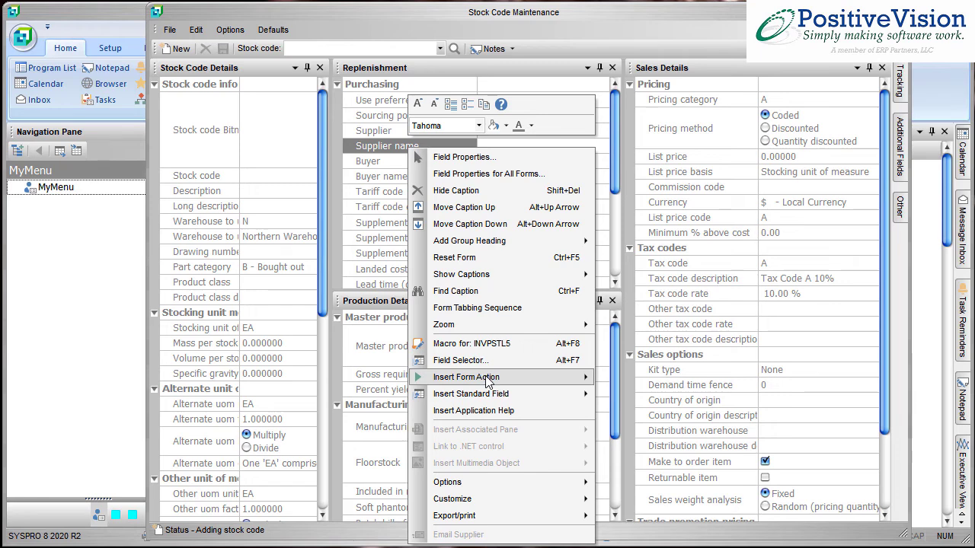
- Dismiss the Supplier name menu and bring up the note 'Add Cross Reference to New Stock Code.txt'
mouse_move(488, 381)
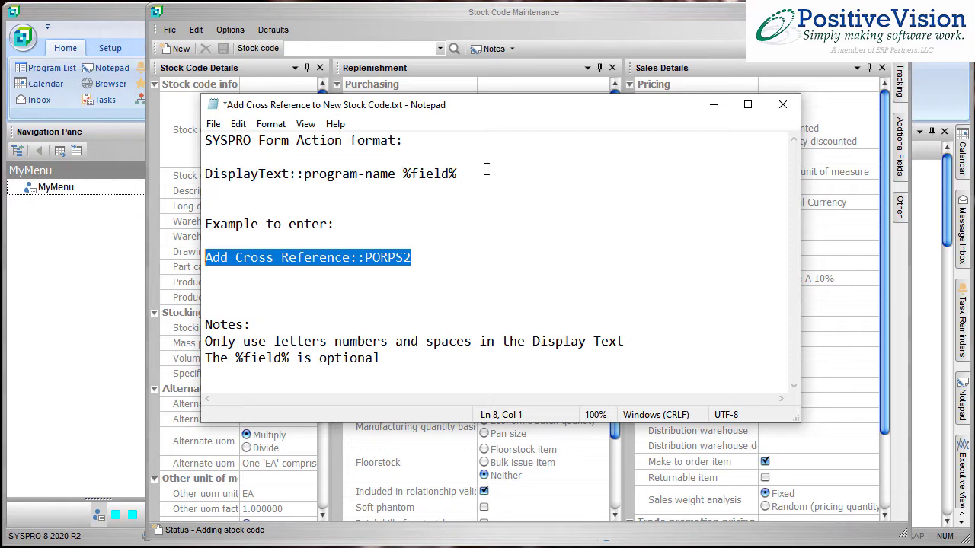
- Copy the example line 'Add Cross Reference::PORPS2' from the note, then minimise Notepad
left_click(241, 293)
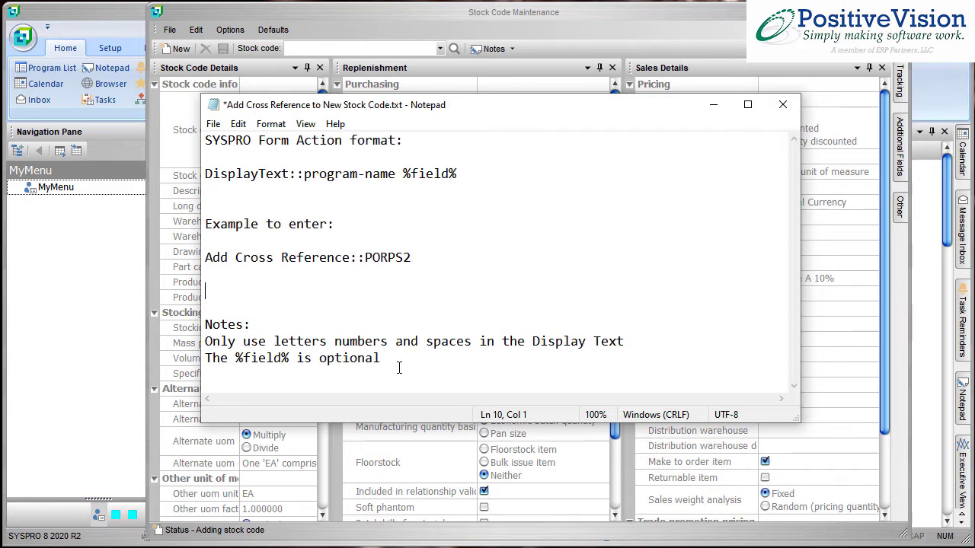
left_click_drag(412, 257, 204, 258)
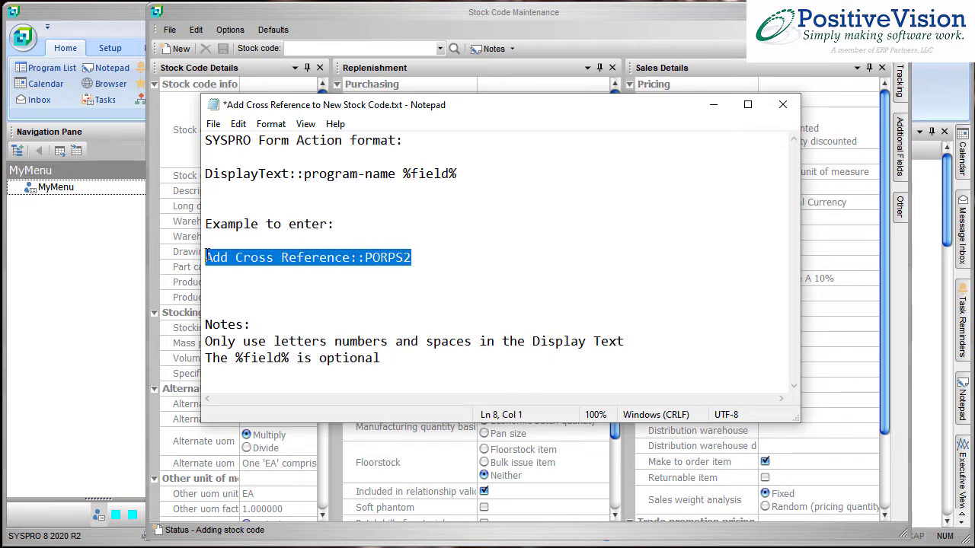
right_click(245, 263)
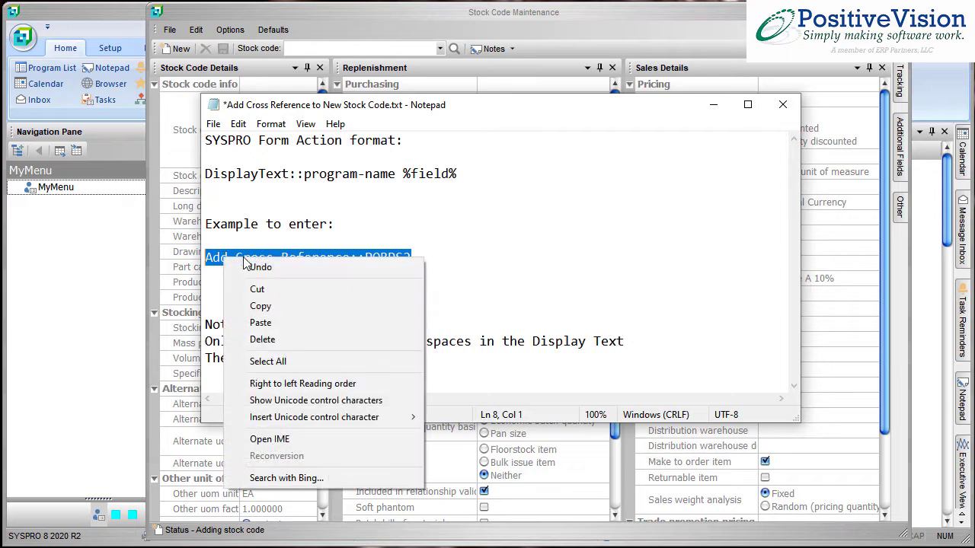
left_click(275, 301)
left_click(713, 105)
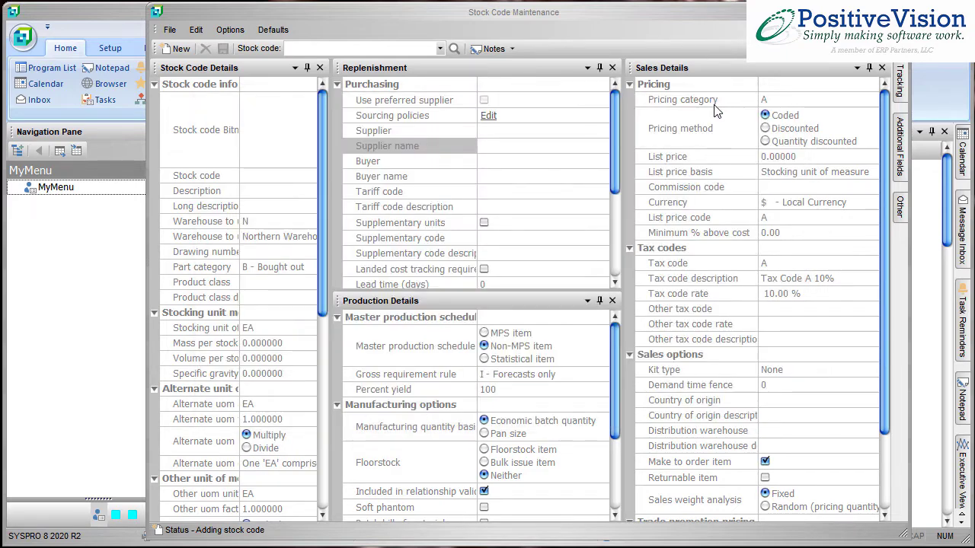
- Add a new form action 'Add Cross Reference::PORPS2' at the Supplier name field
right_click(373, 142)
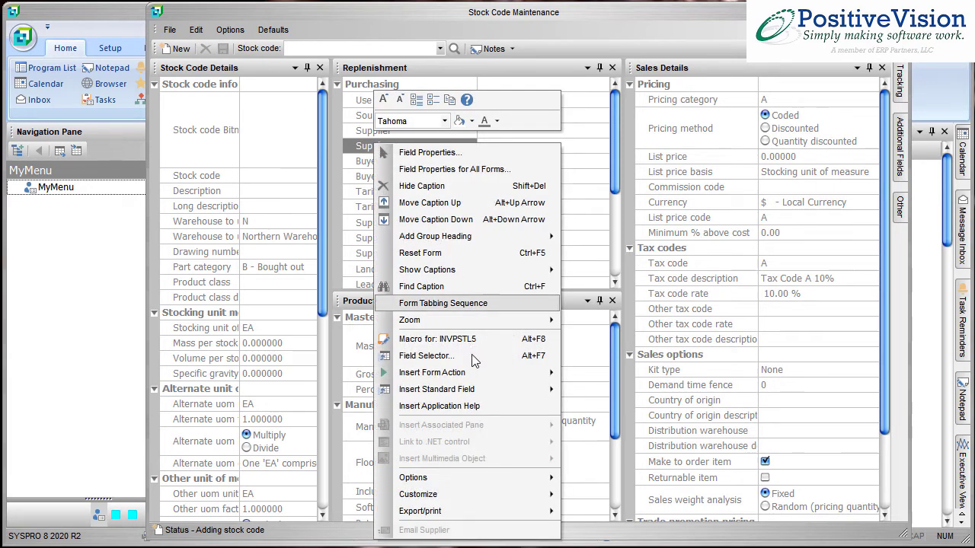
mouse_move(546, 373)
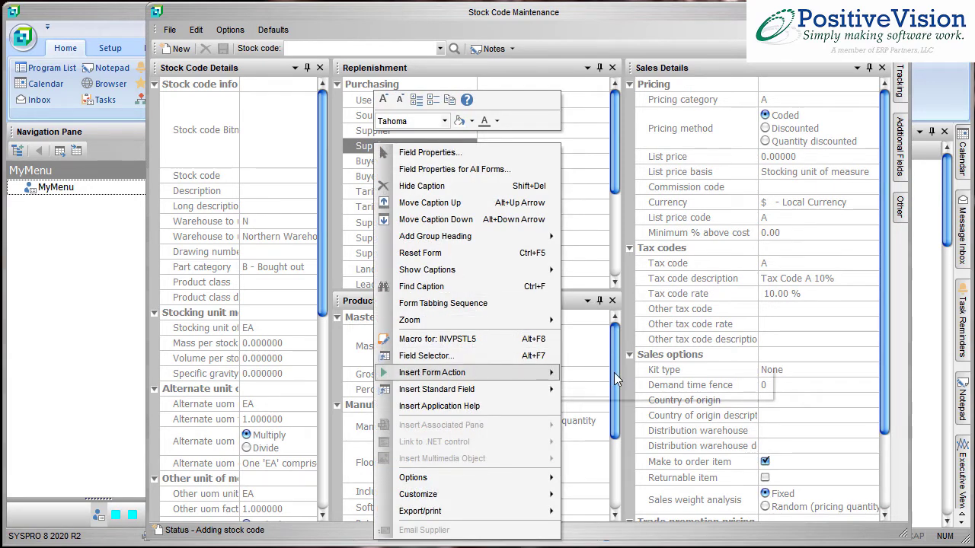
left_click(664, 373)
right_click(662, 373)
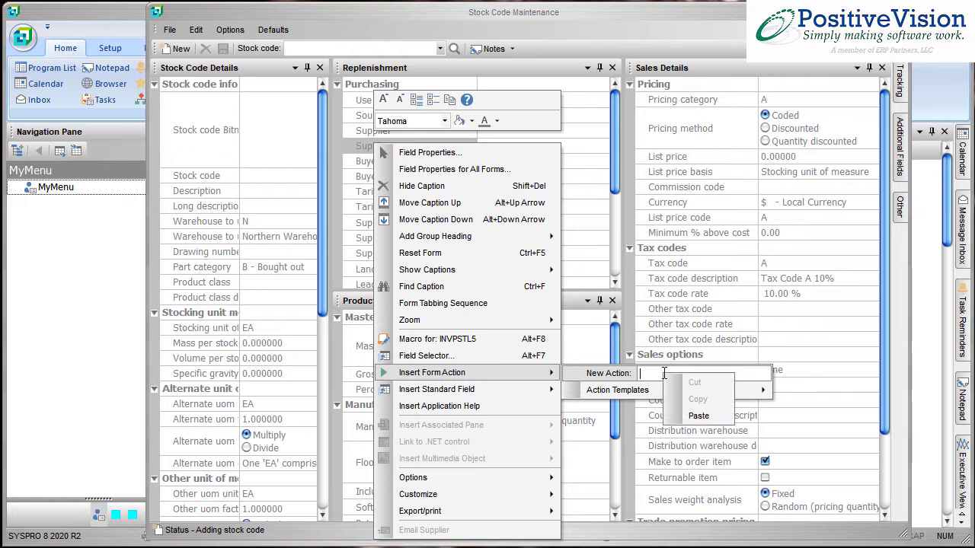
left_click(696, 416)
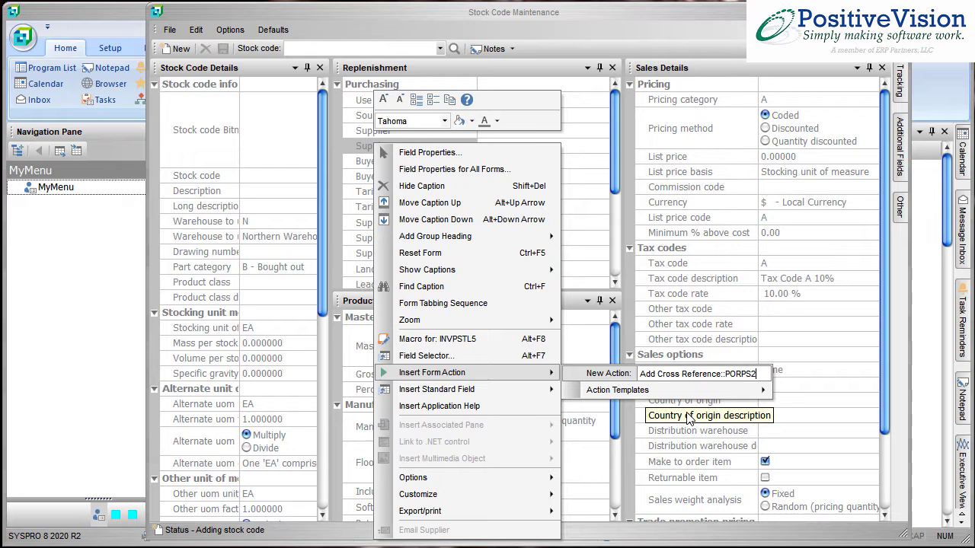
key("Return")
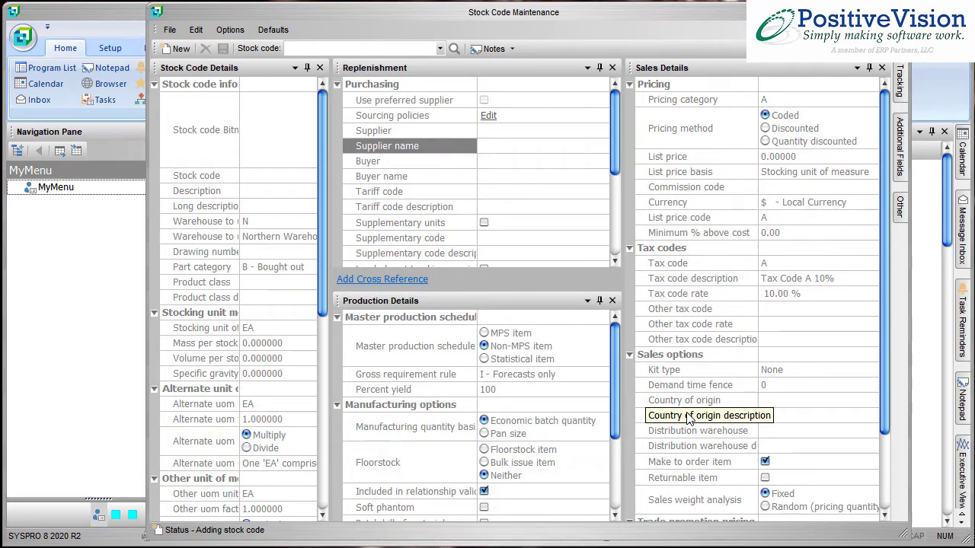
- Test the Add Cross Reference link, then close cross-reference maintenance and Stock Code Maintenance
left_click(410, 285)
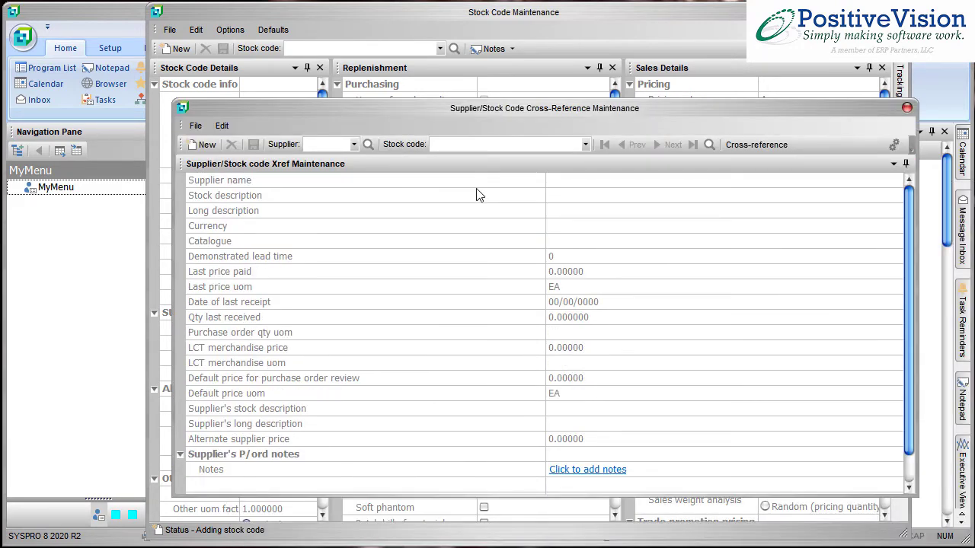
left_click(906, 108)
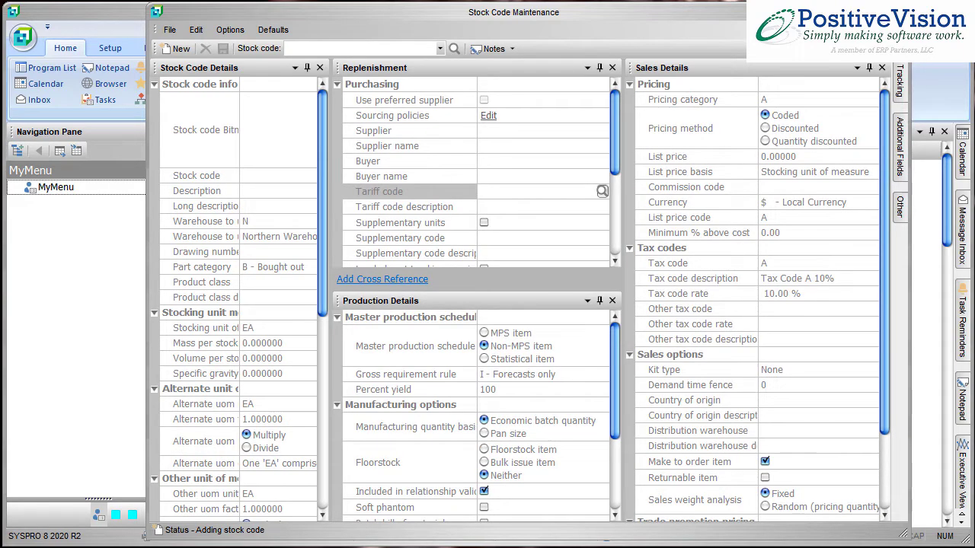
left_click(961, 11)
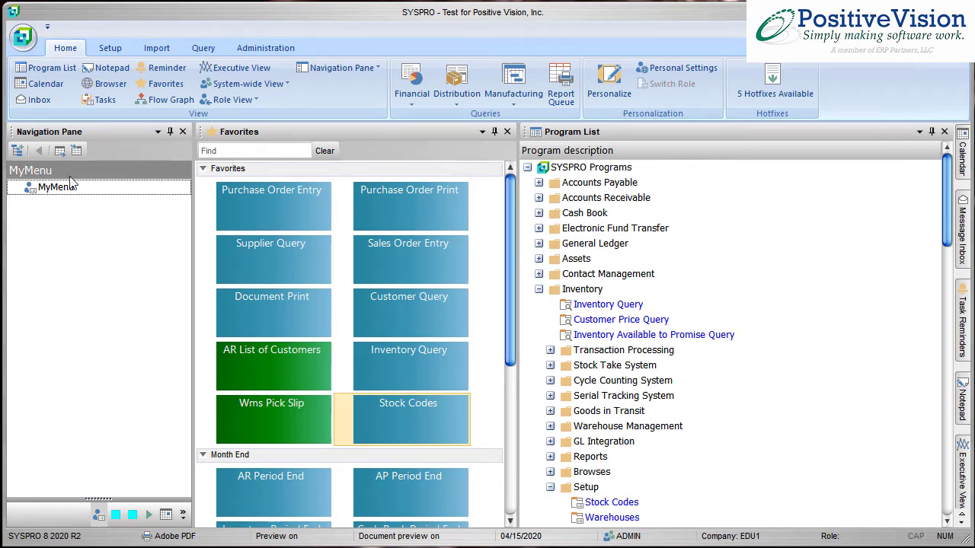
- Reload SYSPRO by switching company and logging back in
left_click(23, 35)
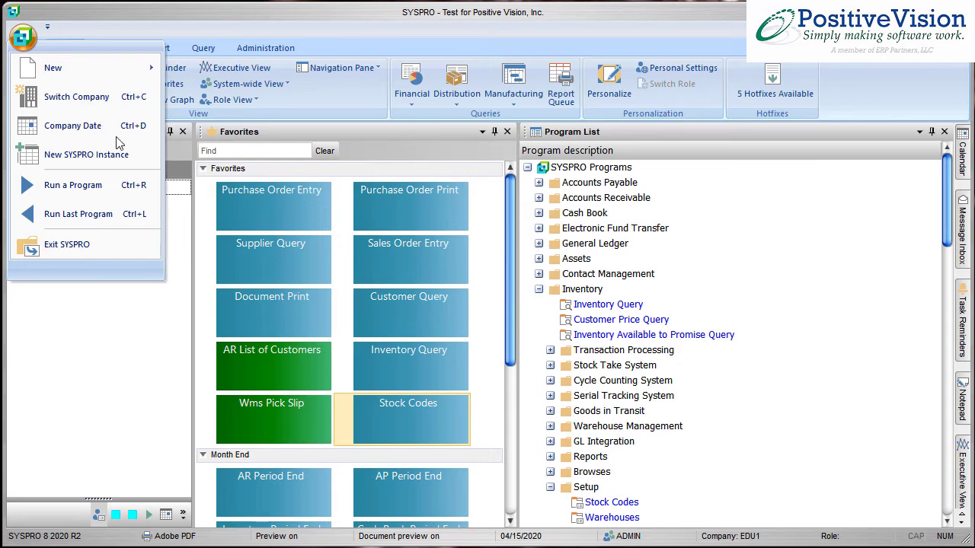
left_click(105, 108)
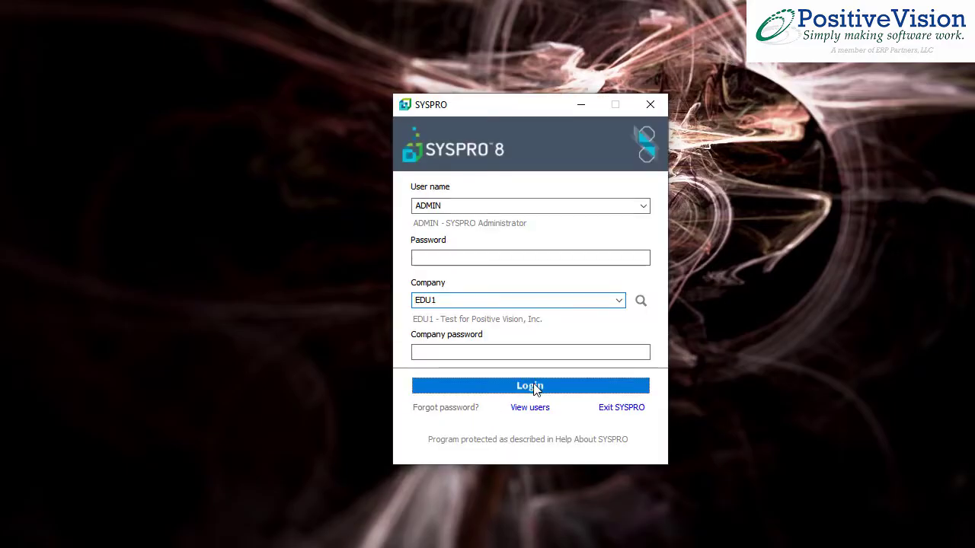
left_click(536, 390)
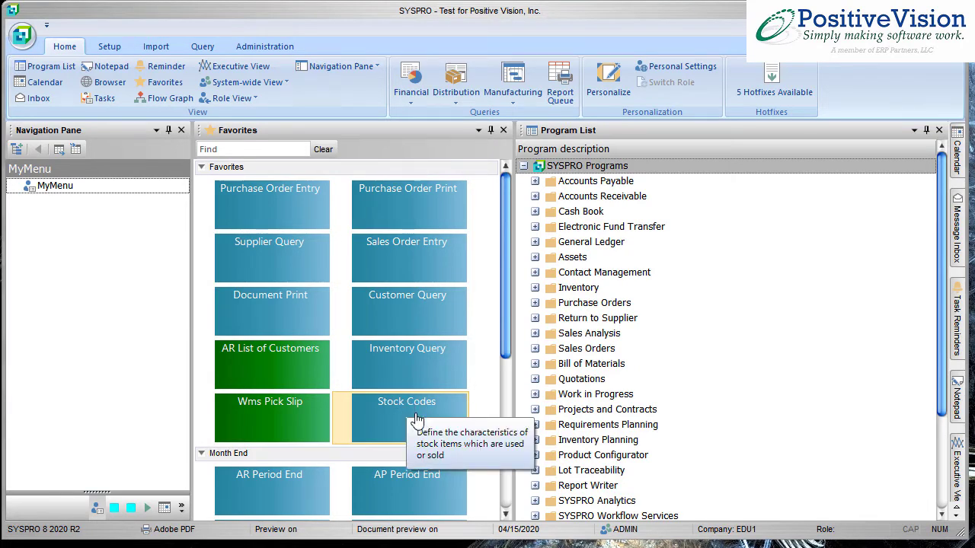
- Reopen Stock Code Maintenance for STRE-001, test Add Cross Reference, and close both windows
left_click(418, 419)
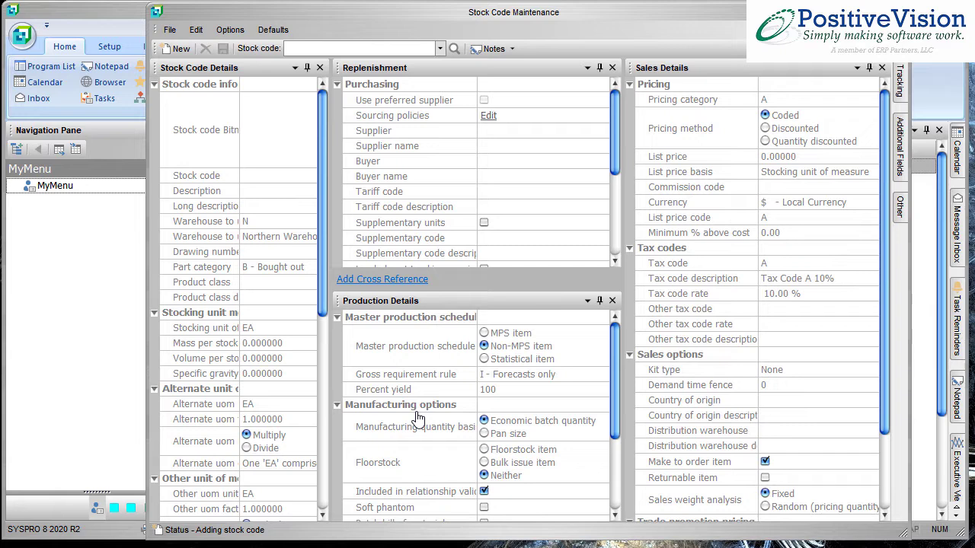
type("STRE-001")
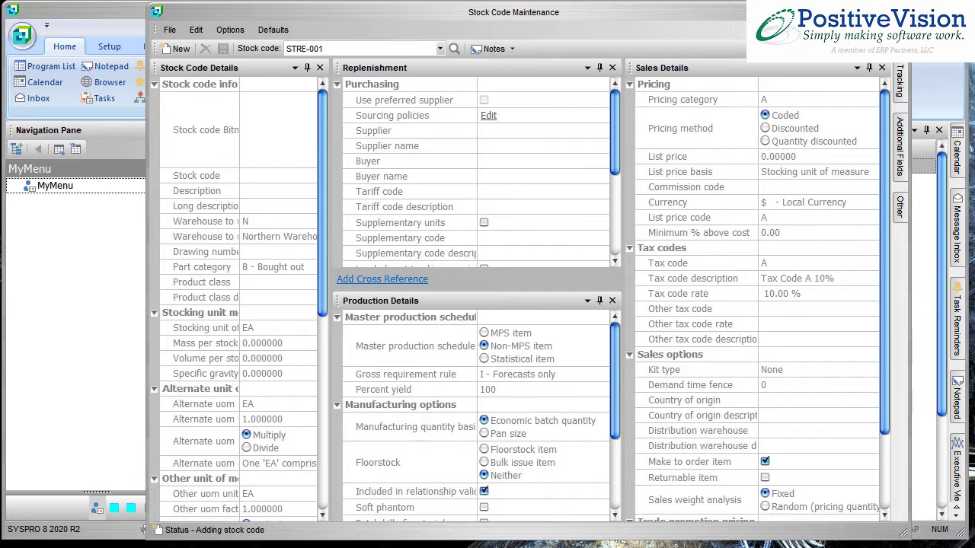
key("Return")
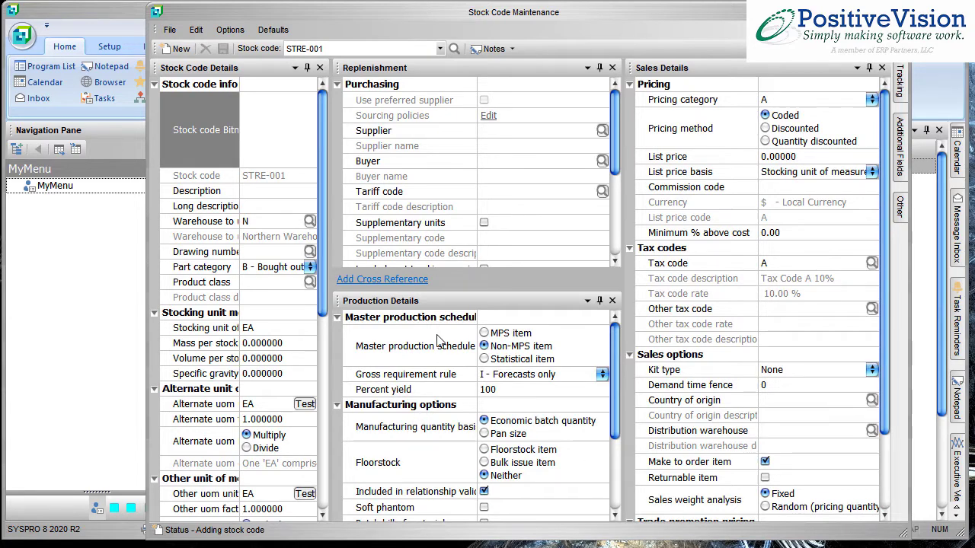
left_click(361, 281)
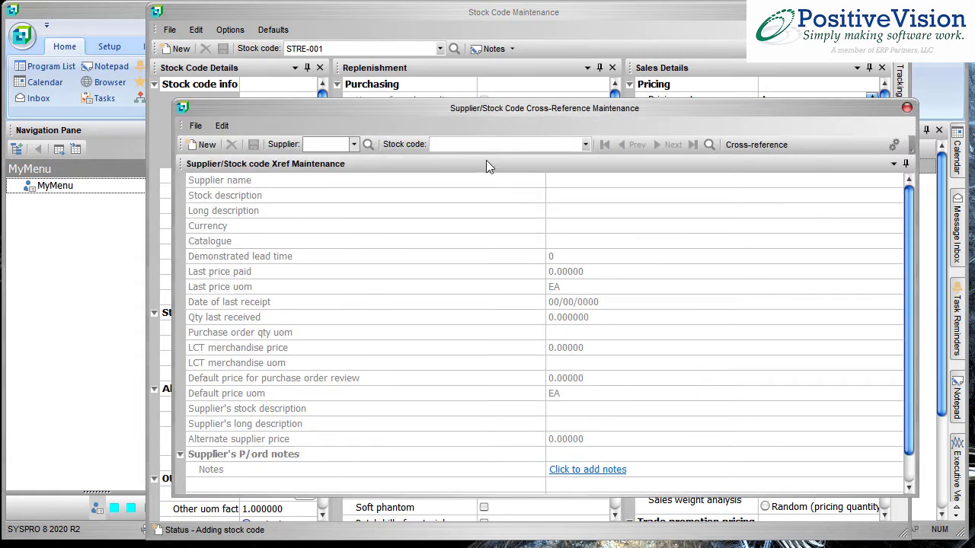
left_click(906, 109)
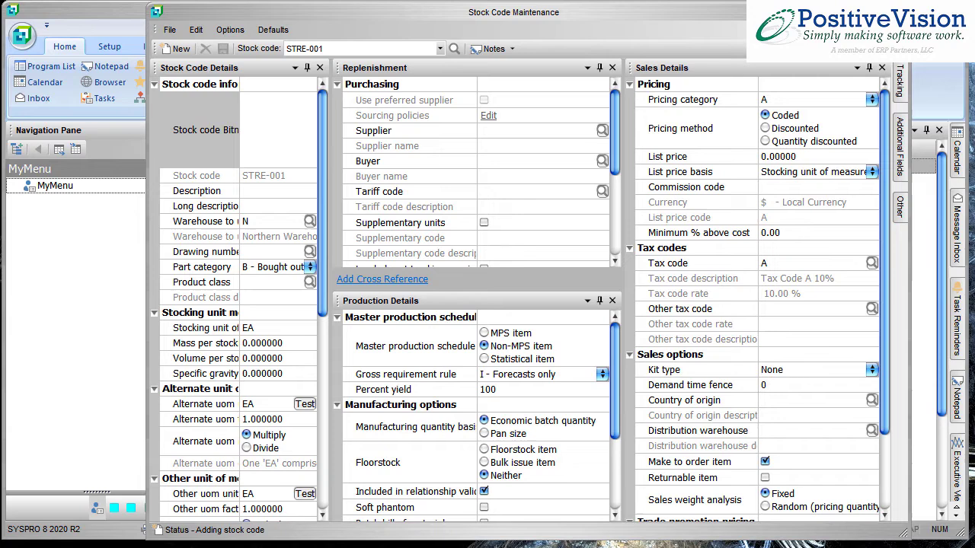
key("alt+F4")
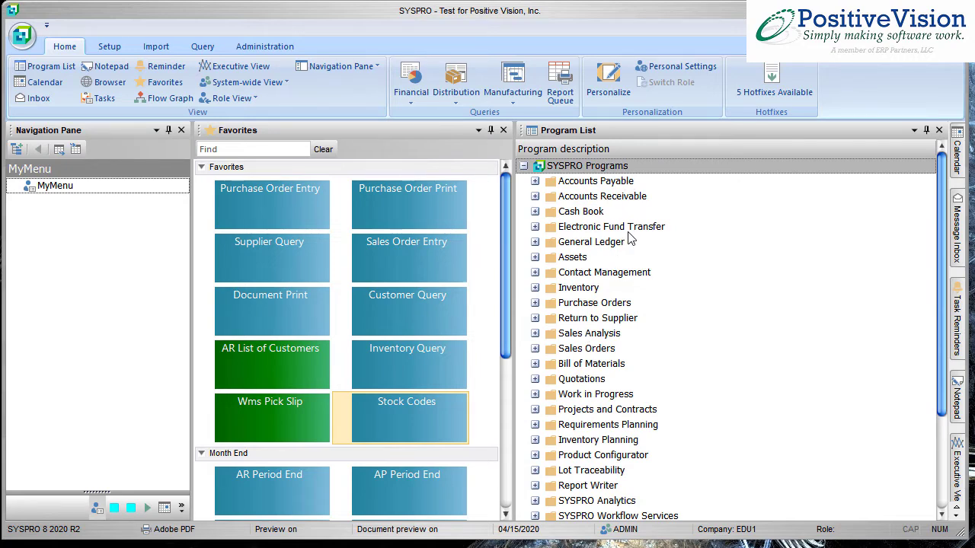
- Drag the Program field from the Field Chooser onto the Program List header
right_click(707, 151)
key("Escape")
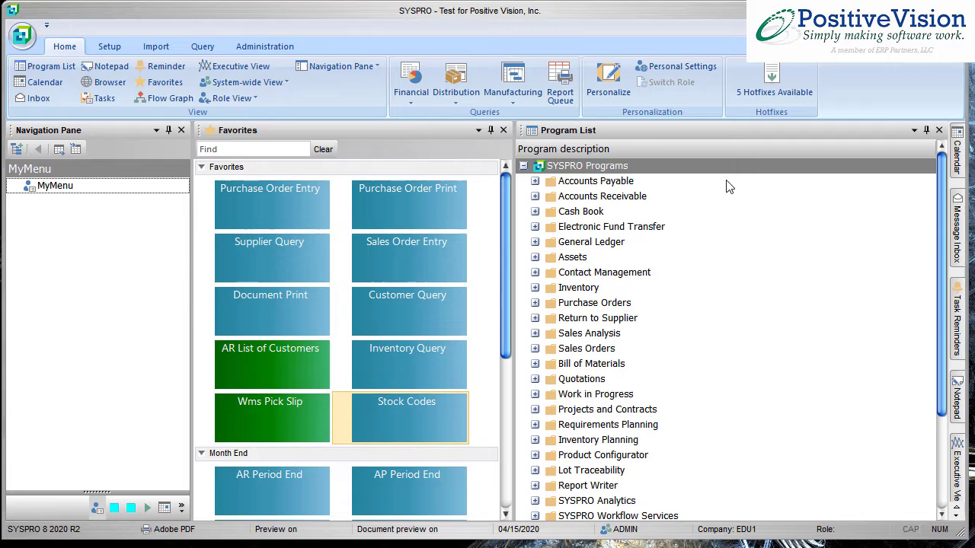
right_click(724, 174)
key("Escape")
right_click(714, 148)
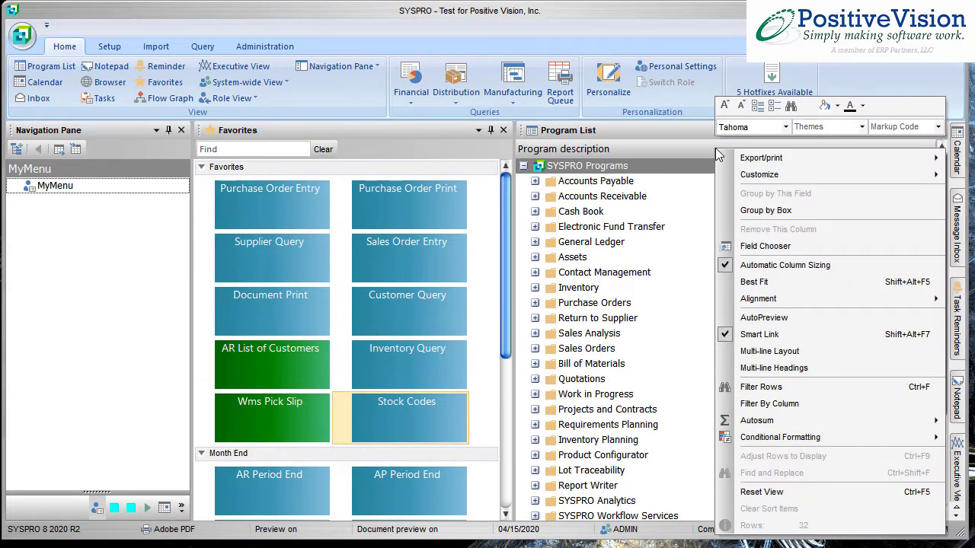
left_click(783, 248)
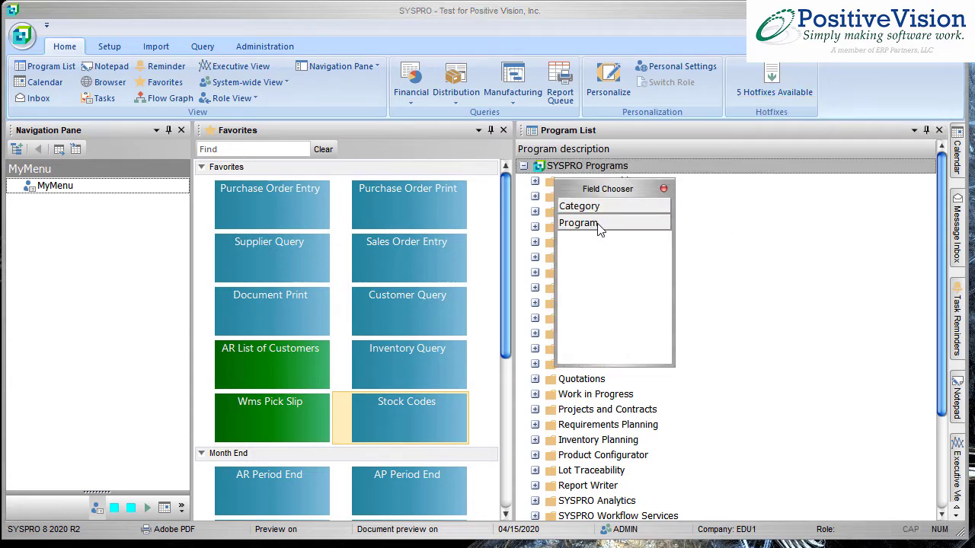
left_click_drag(599, 229, 820, 150)
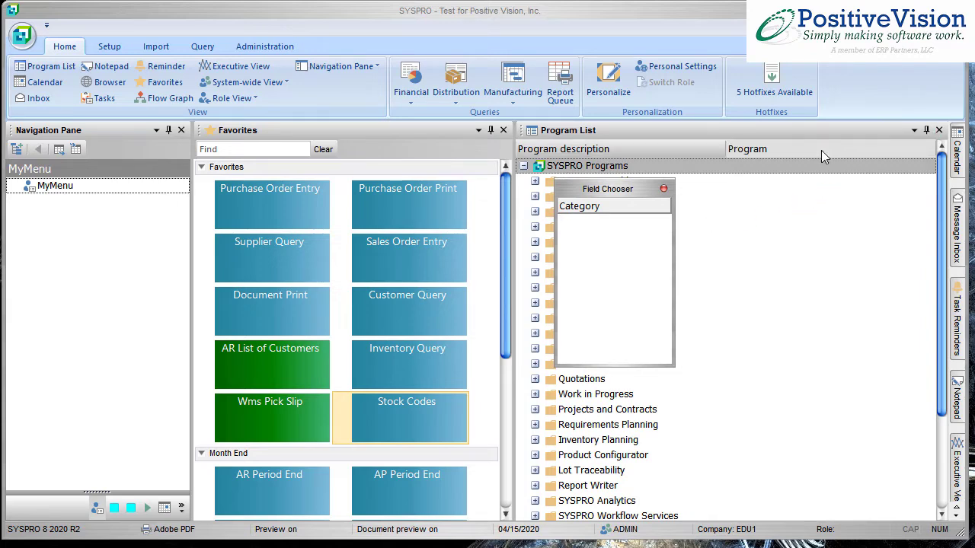
- Close the Field Chooser and filter the program tree by 'cross'
left_click(663, 189)
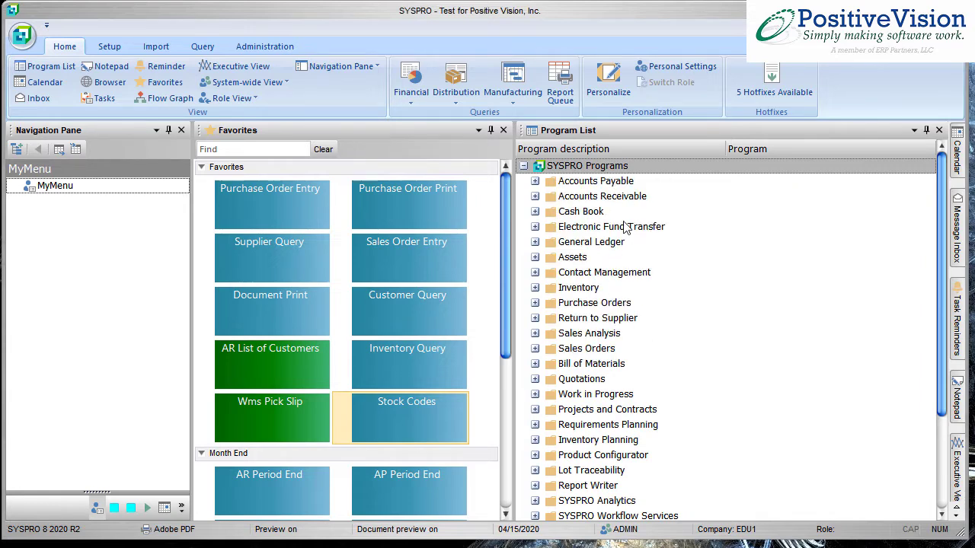
left_click(734, 226)
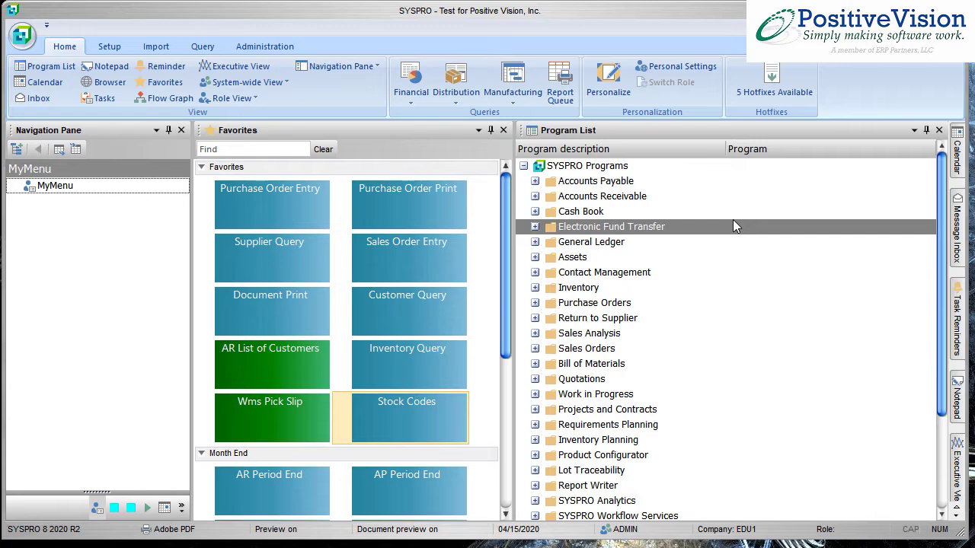
key("ctrl+f")
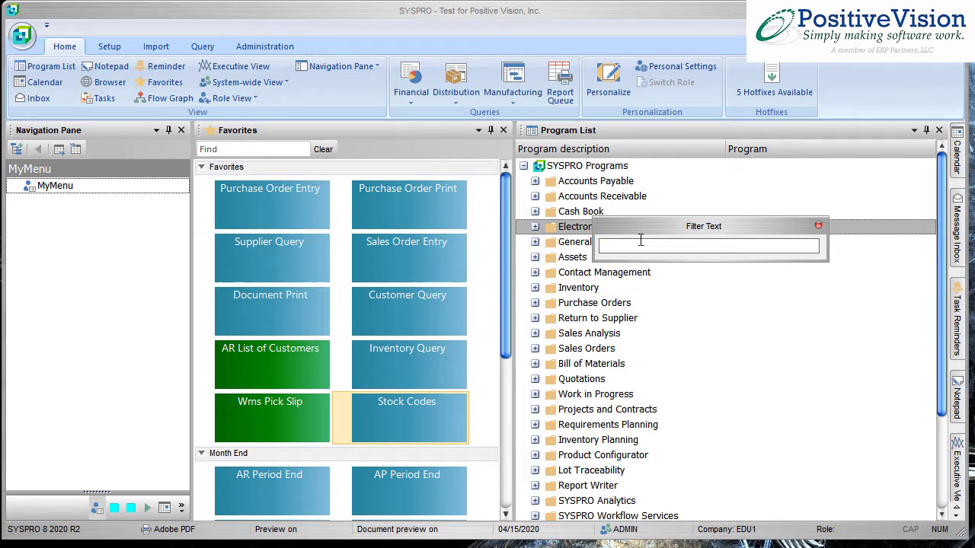
type("cross")
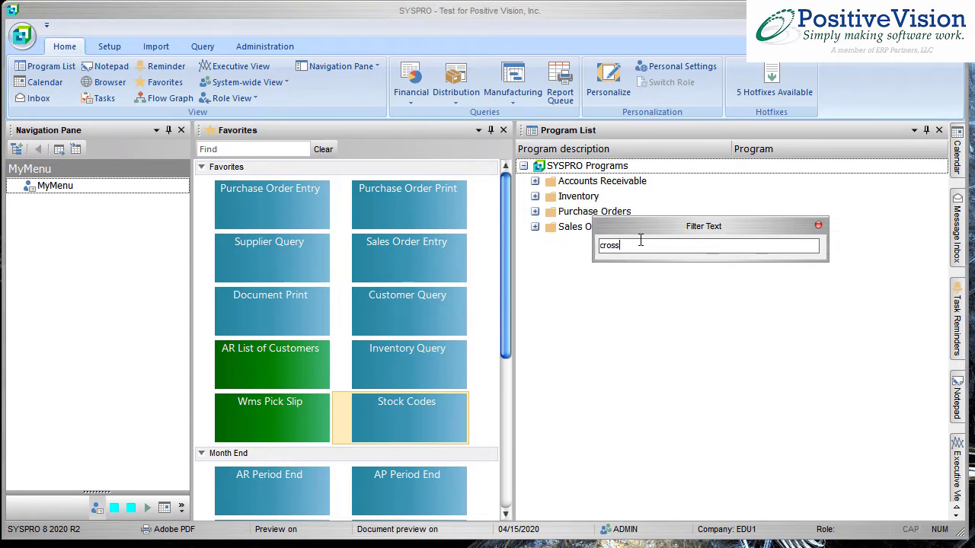
left_click_drag(661, 230, 683, 305)
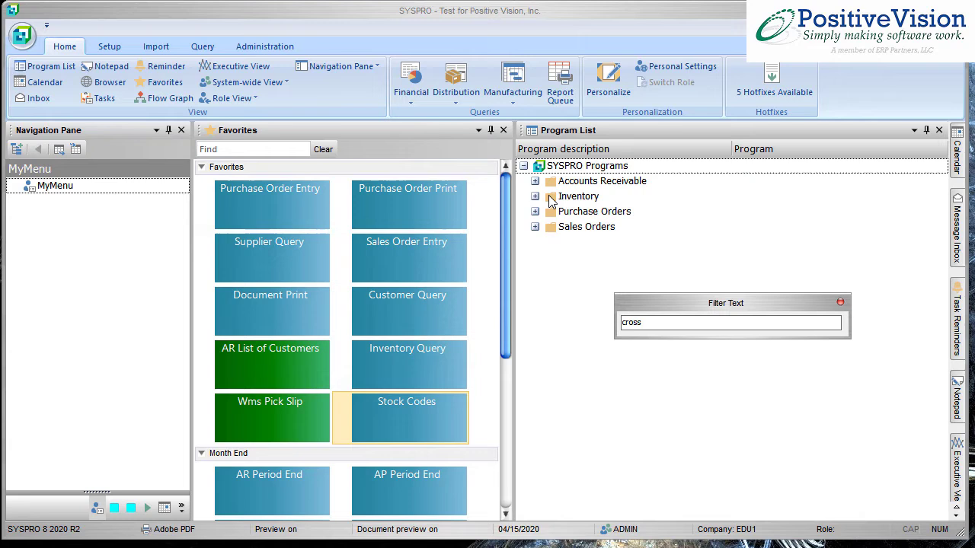
- Expand Purchase Orders > Supplier-Stock Cross Reference > Setup to reveal program PORPS2
left_click(536, 212)
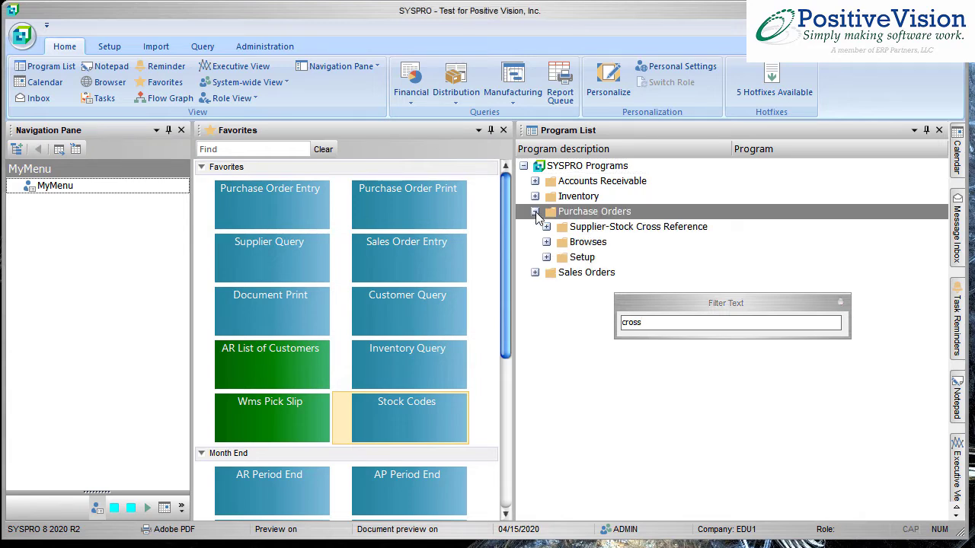
left_click(546, 227)
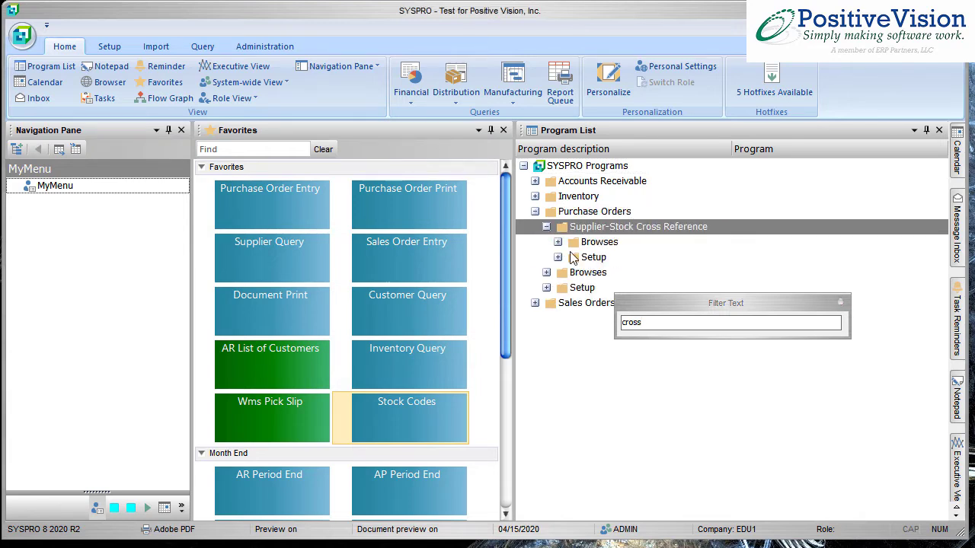
left_click(574, 257)
left_click(559, 257)
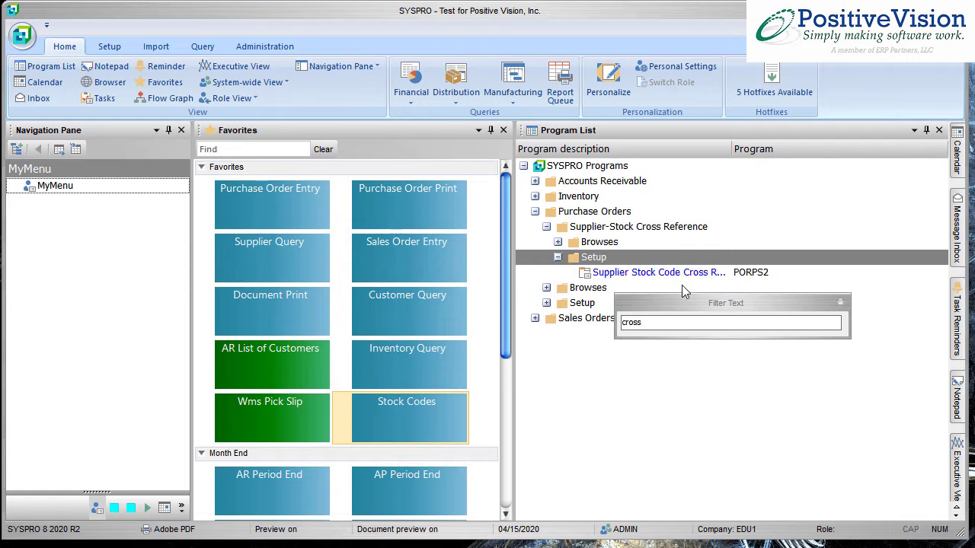
left_click(733, 322)
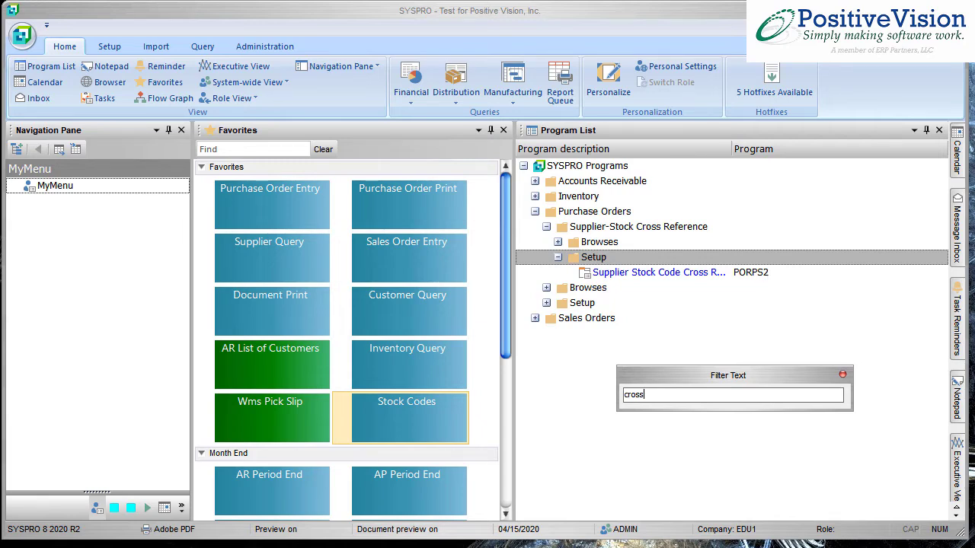
- Return to Notepad and highlight 'Add Cross Reference' and 'PORPS2' in the example line
key("alt+Tab")
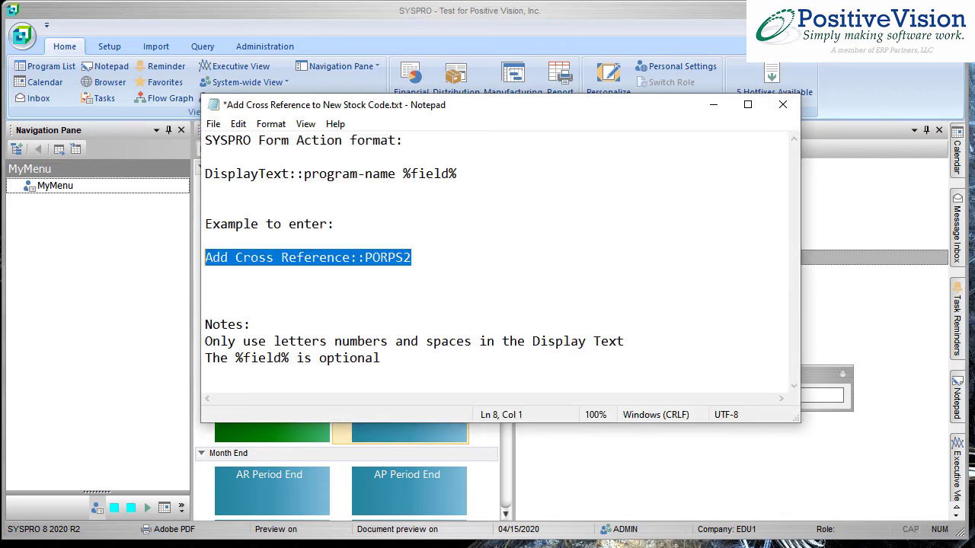
left_click(435, 265)
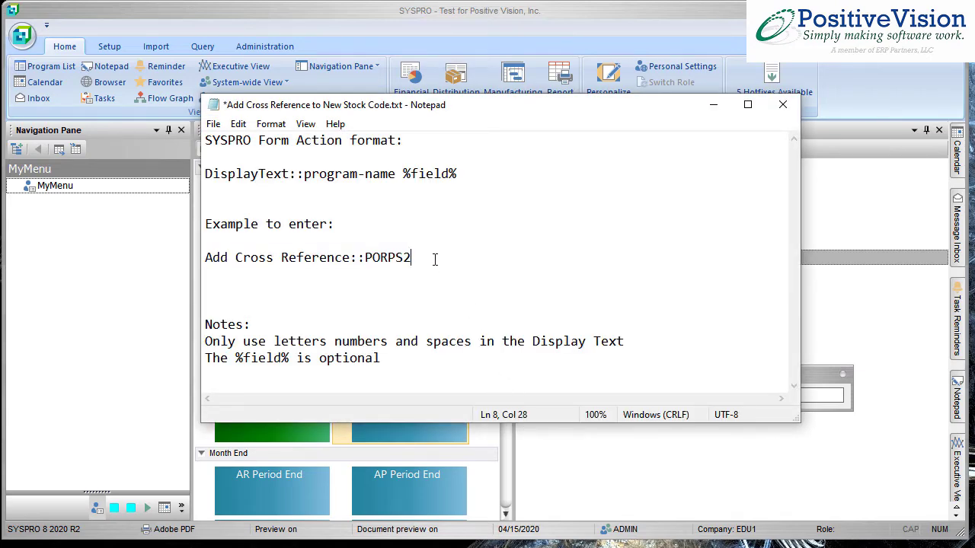
left_click(350, 258)
left_click_drag(350, 259, 206, 257)
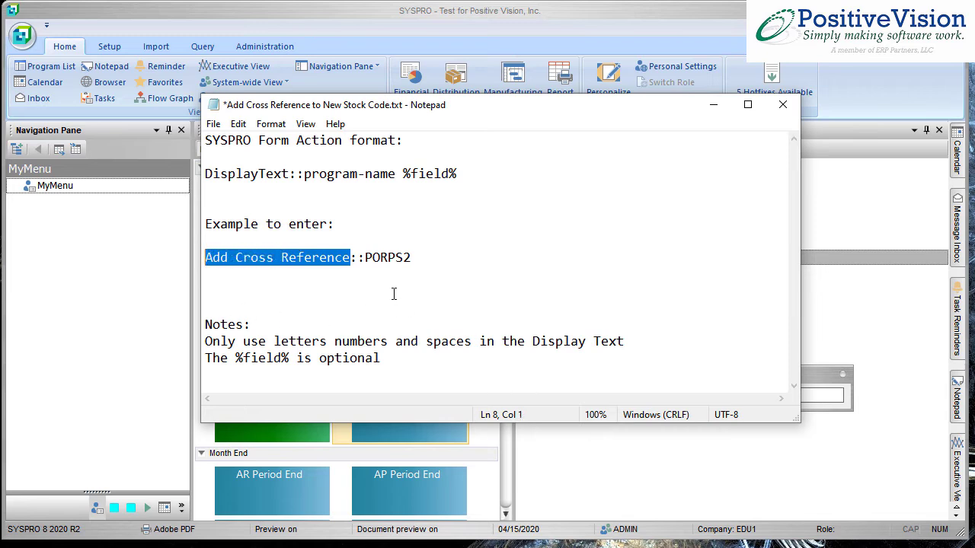
left_click_drag(365, 259, 425, 260)
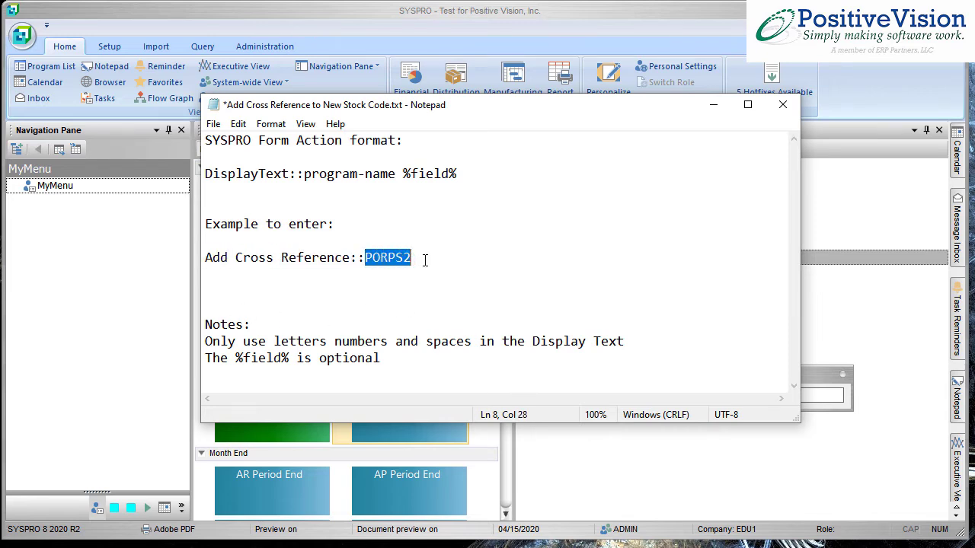
left_click(520, 291)
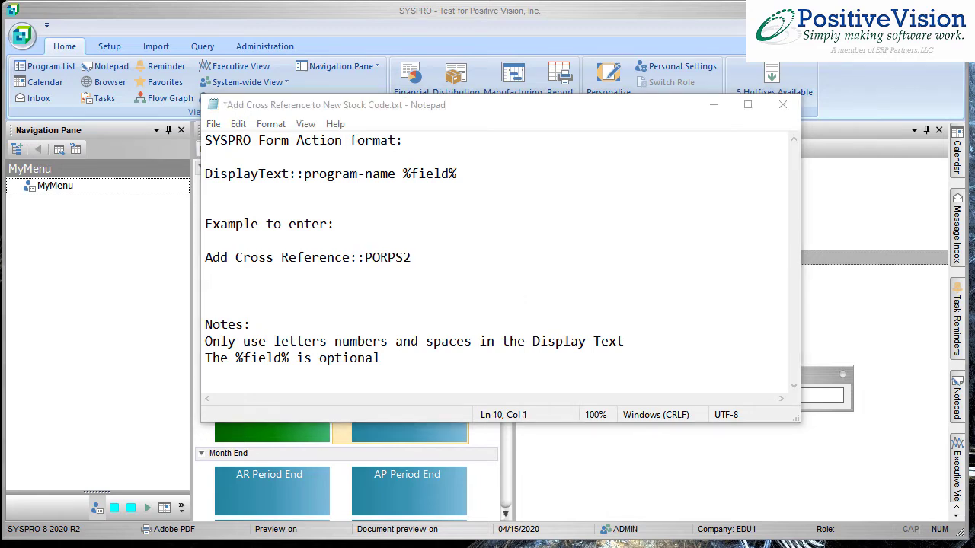